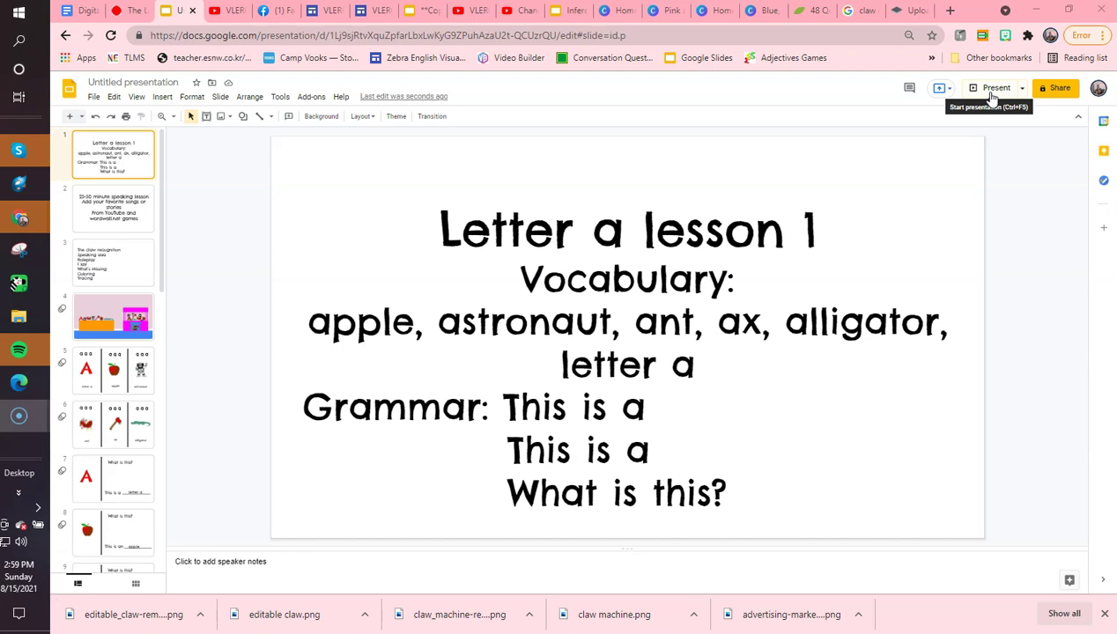
Step: Present the deck, then change the second 'This is a' line on the title slide to 'This is an'
click(993, 97)
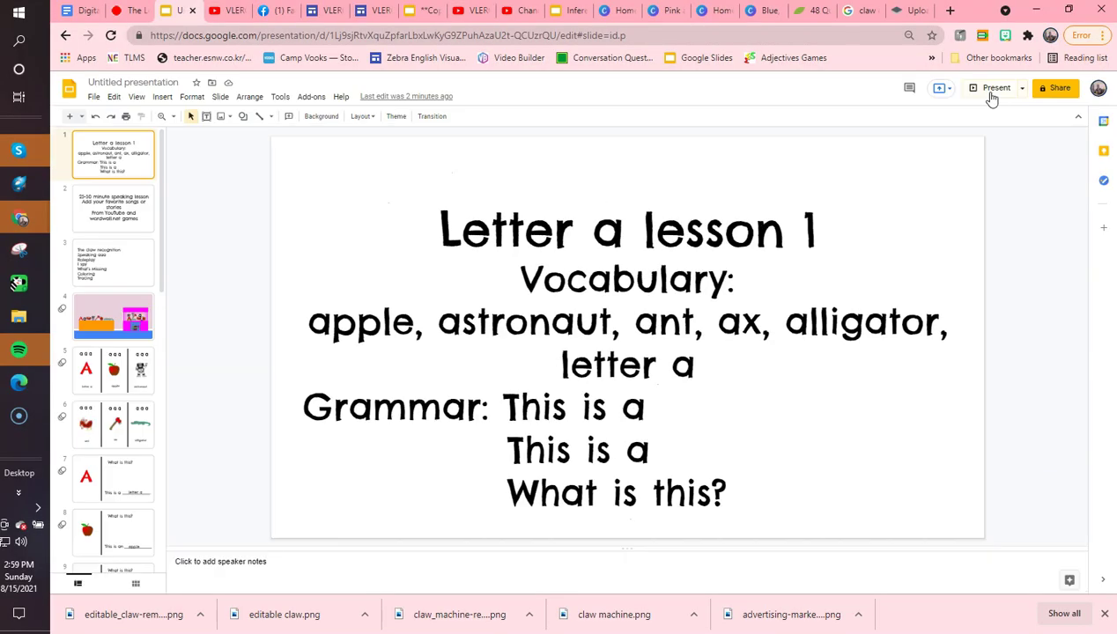
click(648, 451)
text(n)
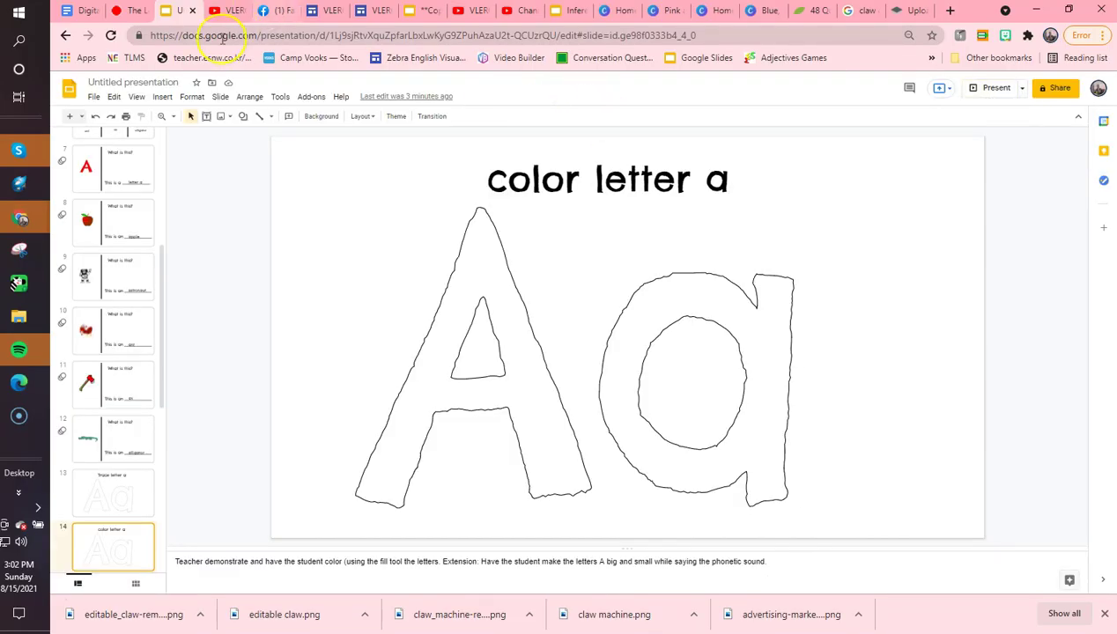
Step: Fill the outlined capital A on the 'color letter a' slide with cyan
click(191, 97)
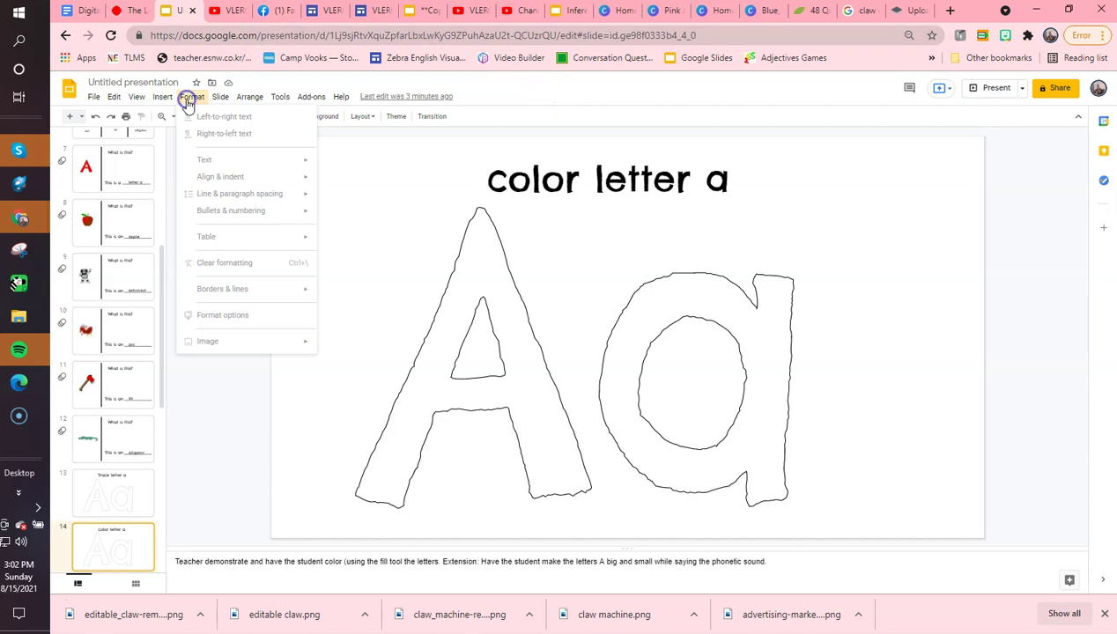
click(464, 300)
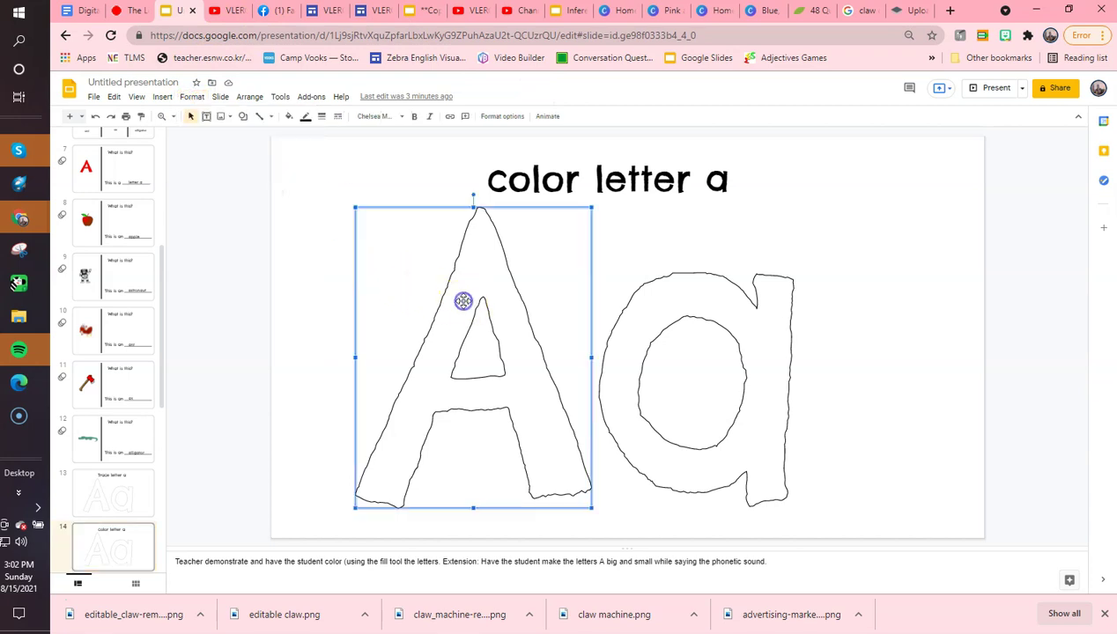
click(290, 117)
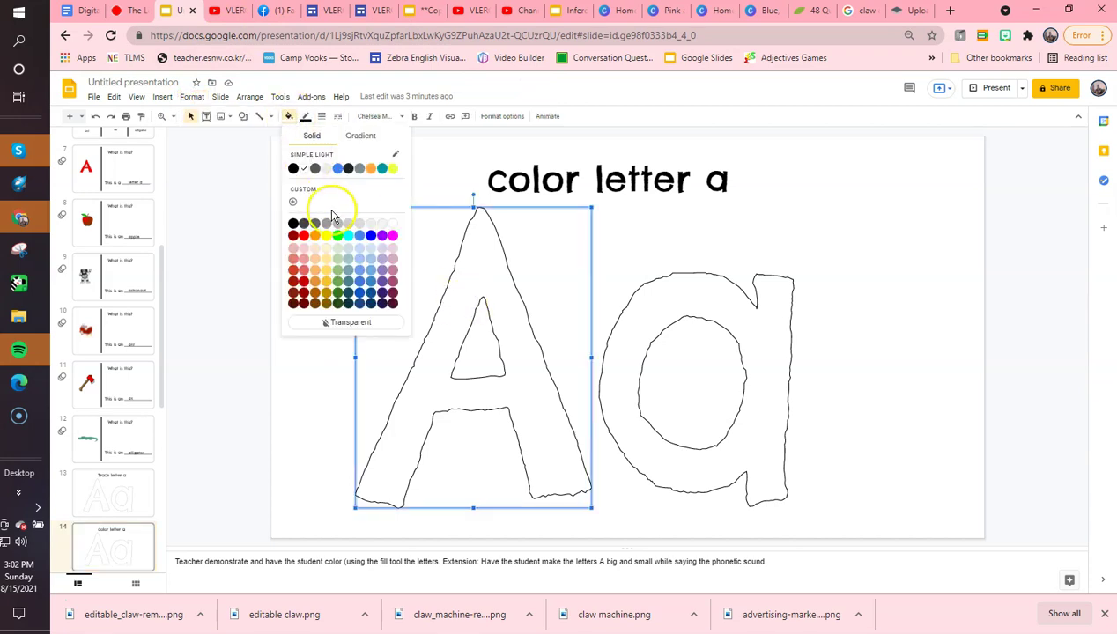
click(349, 235)
Step: Try yellow-green on the lowercase a, return it to white, and recheck the cyan A's fill
click(632, 306)
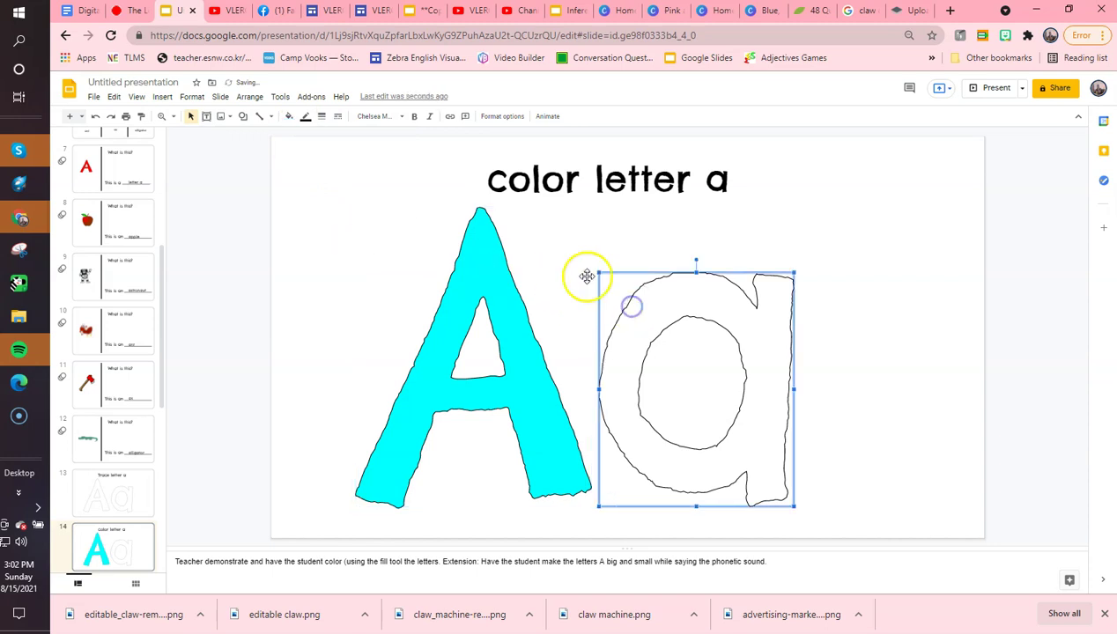
click(290, 117)
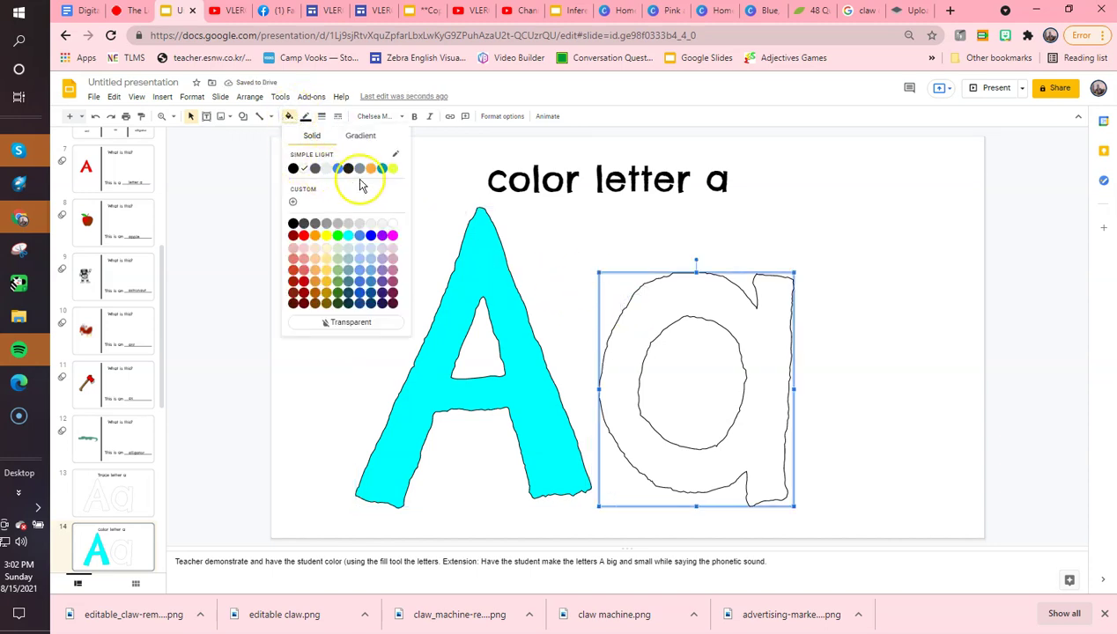
click(393, 168)
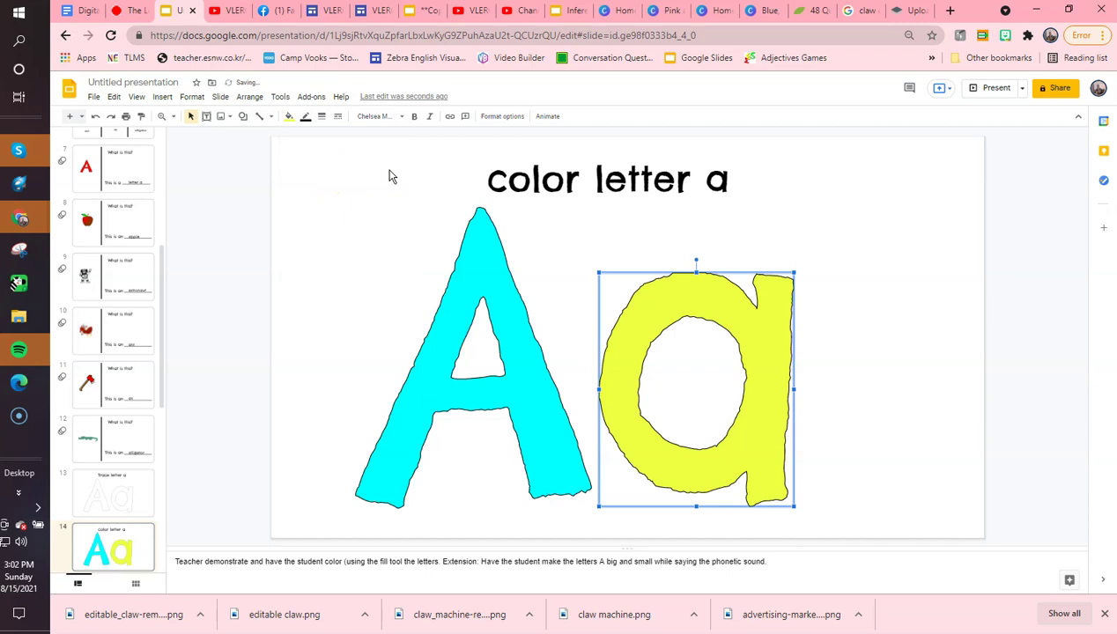
click(292, 124)
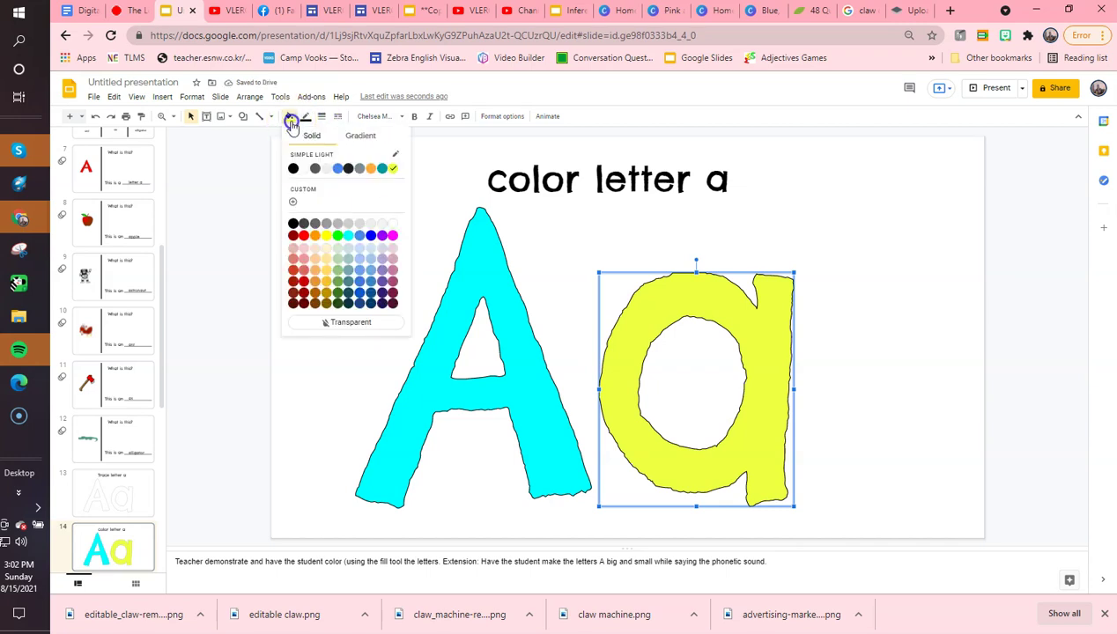
click(307, 167)
click(456, 294)
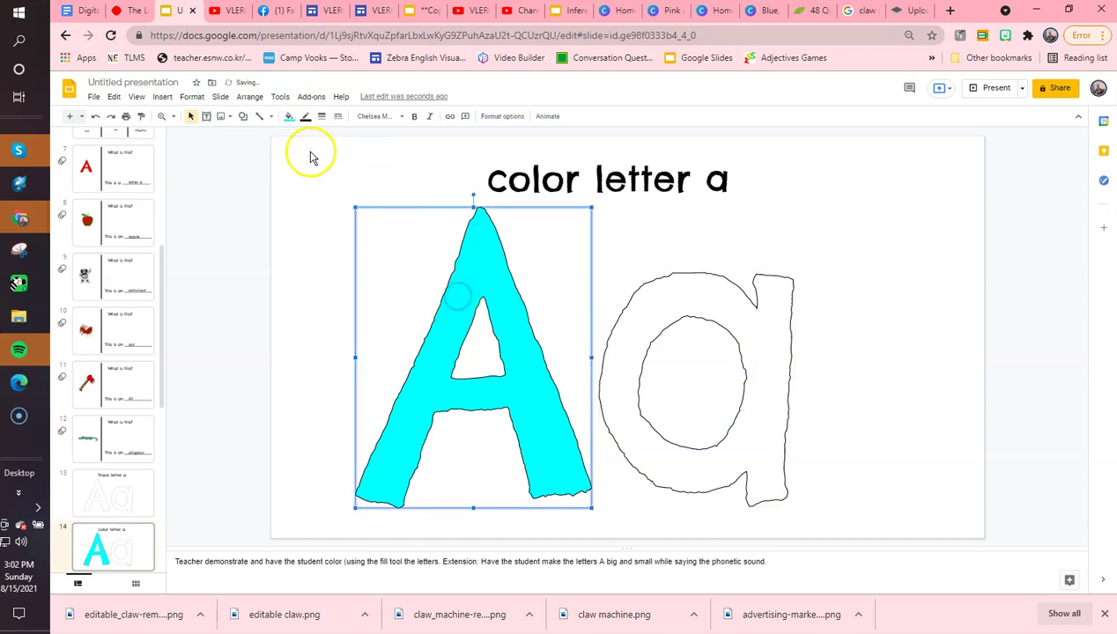
click(292, 124)
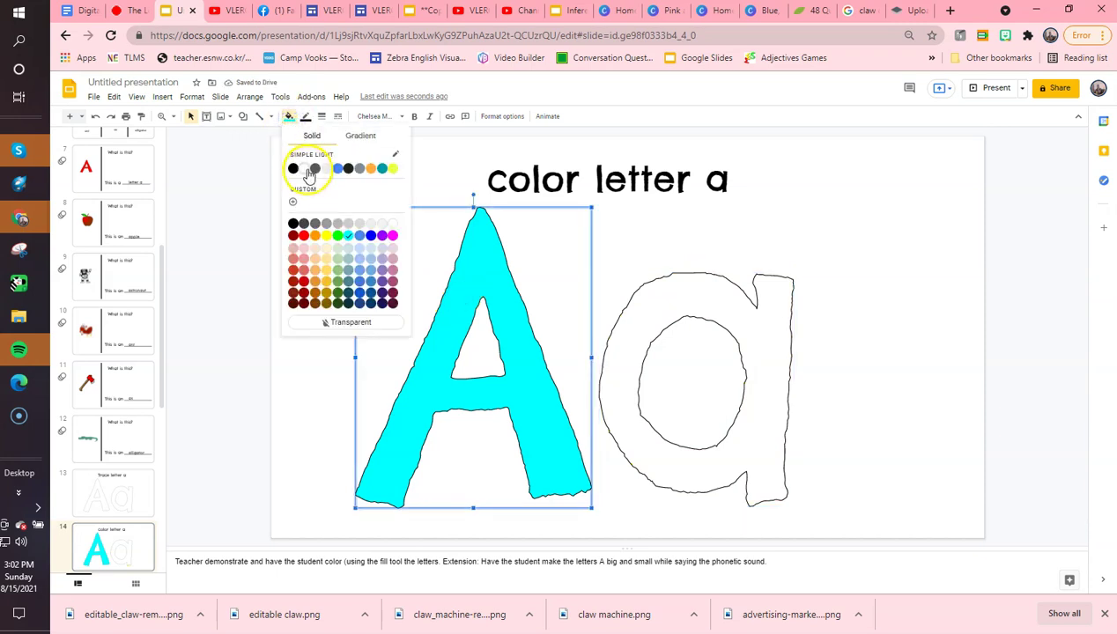